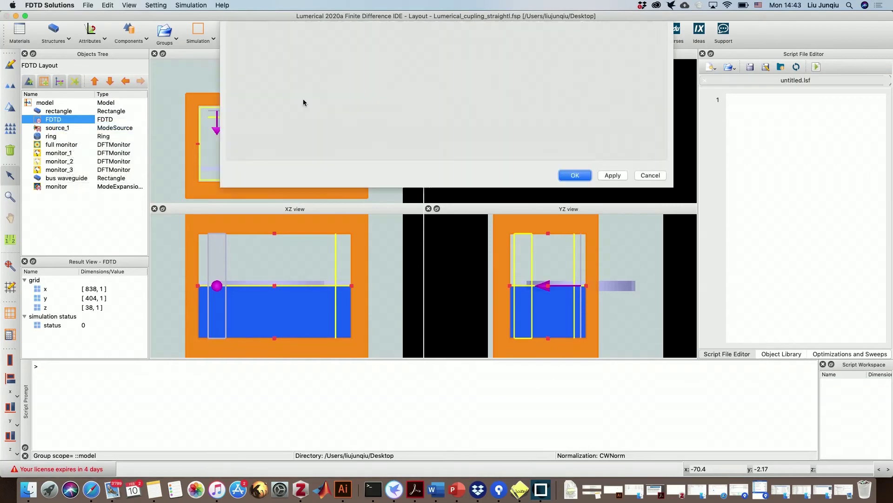
Step: Set the FDTD region's PML type to uniaxial anisotropic PML (legacy) in the boundary conditions and accept the change
click(469, 45)
click(457, 74)
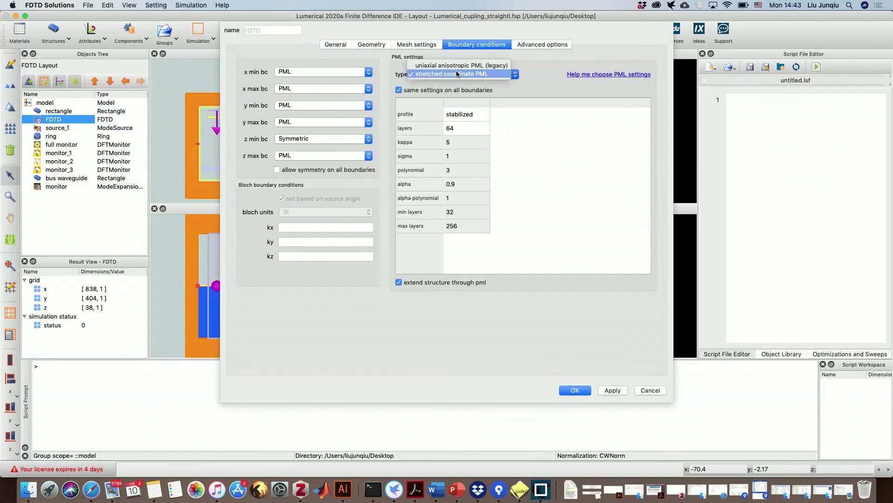
click(456, 69)
click(450, 114)
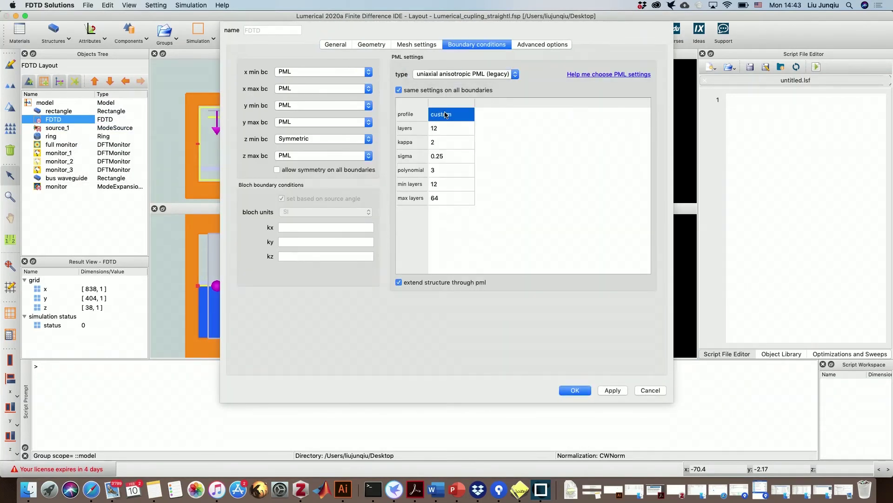
click(566, 392)
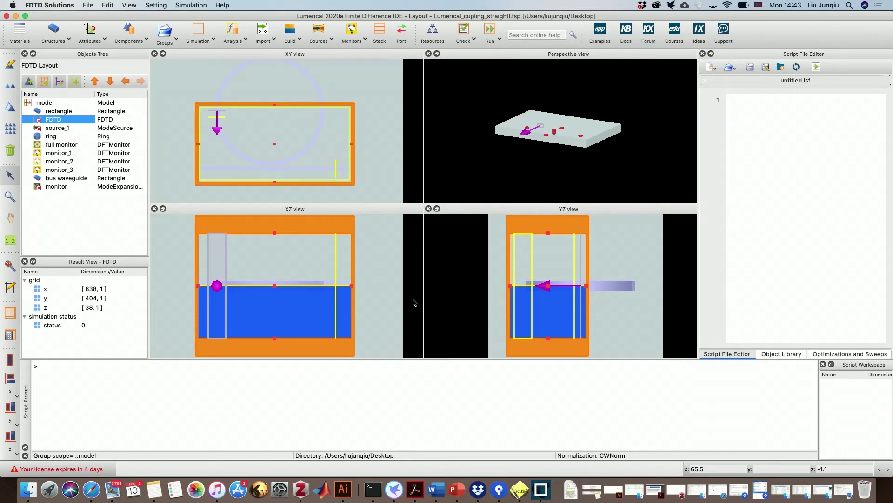
Step: Reopen the FDTD boundary conditions and switch the PML type to stretched coordinate PML and back to uniaxial anisotropic PML (legacy)
right_click(50, 122)
click(63, 127)
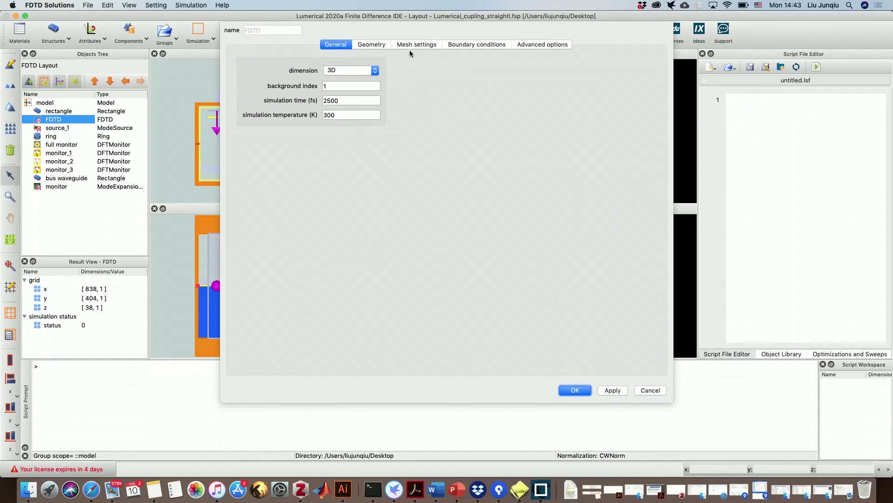
click(474, 45)
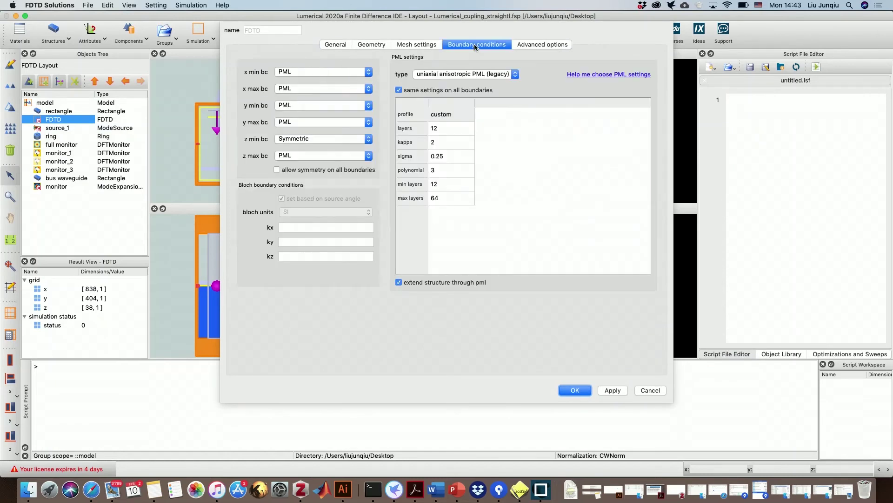
click(456, 76)
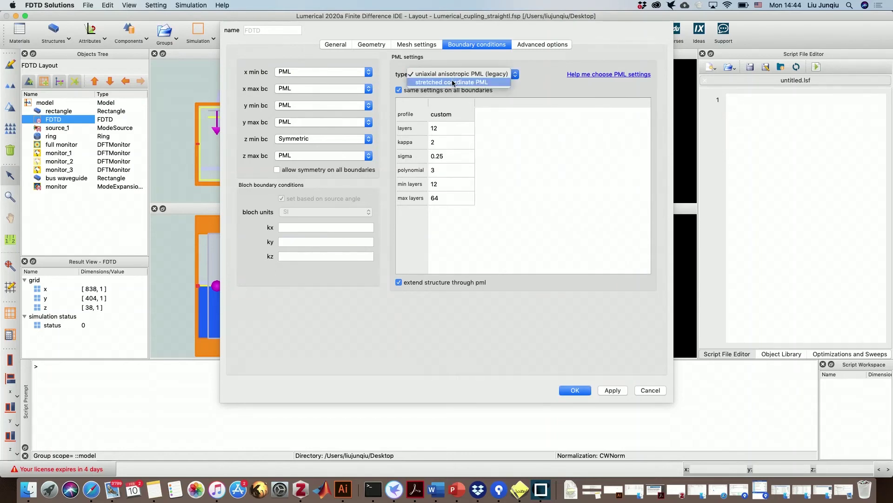
click(449, 84)
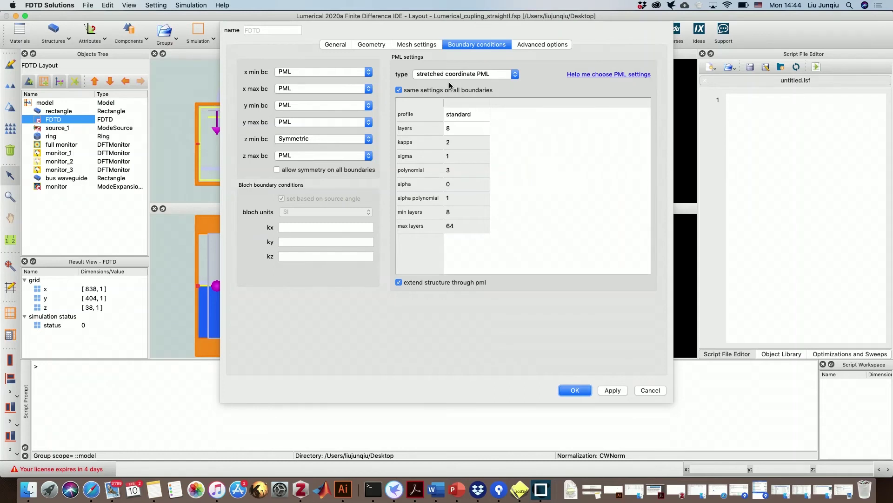
click(452, 75)
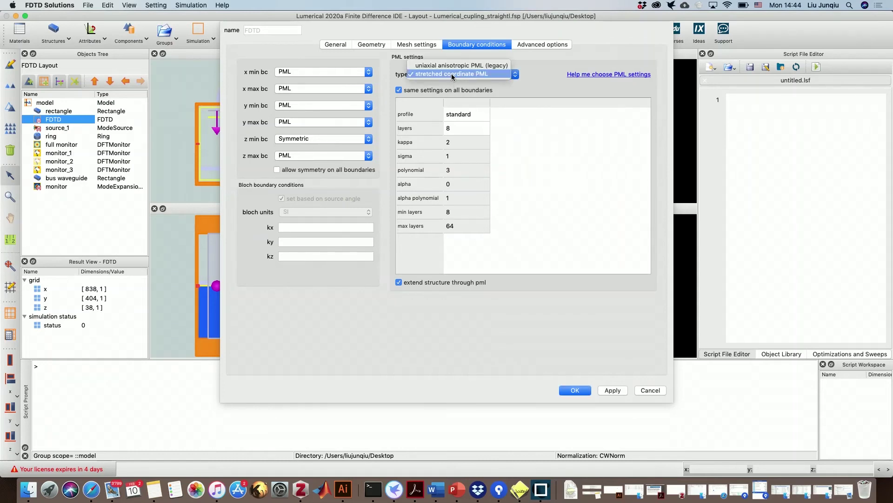
click(454, 65)
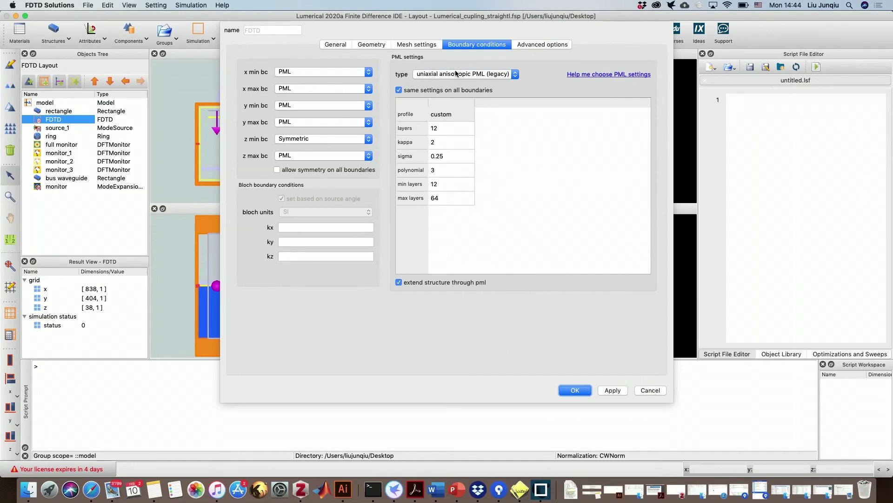
Step: Set the PML type of the FDTD region to stretched coordinate PML and accept the settings
click(457, 76)
click(453, 82)
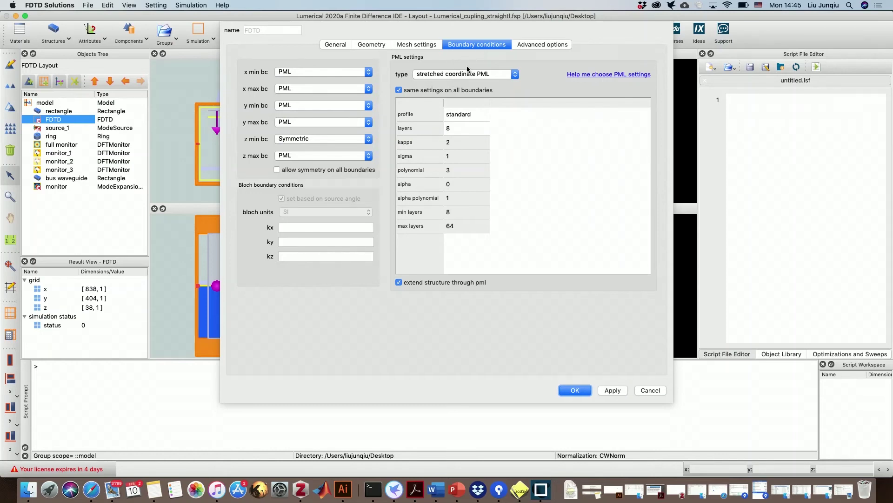
click(452, 78)
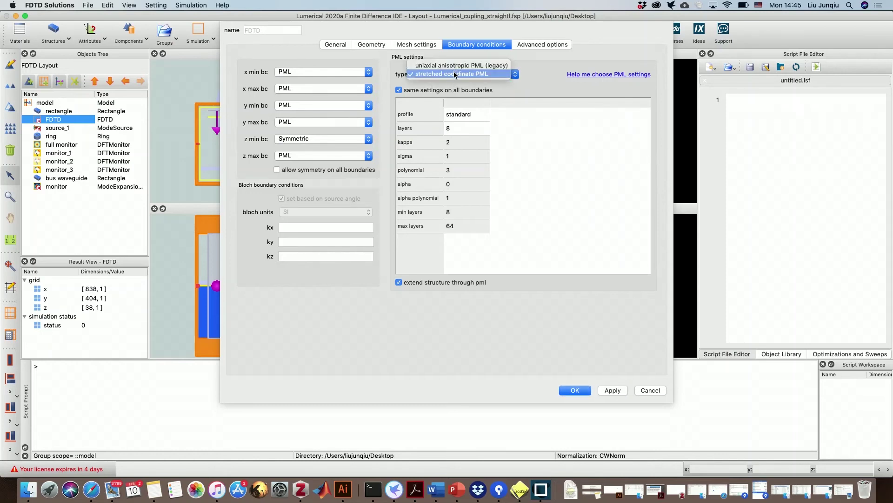
click(454, 74)
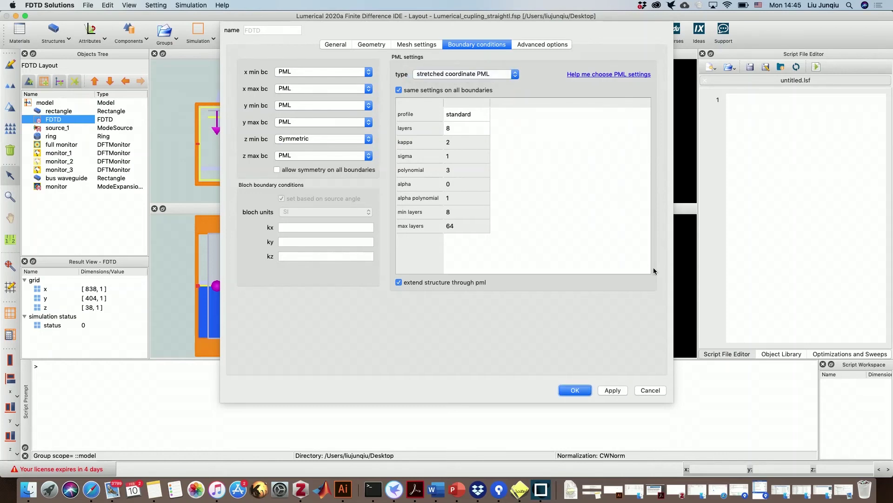
click(450, 128)
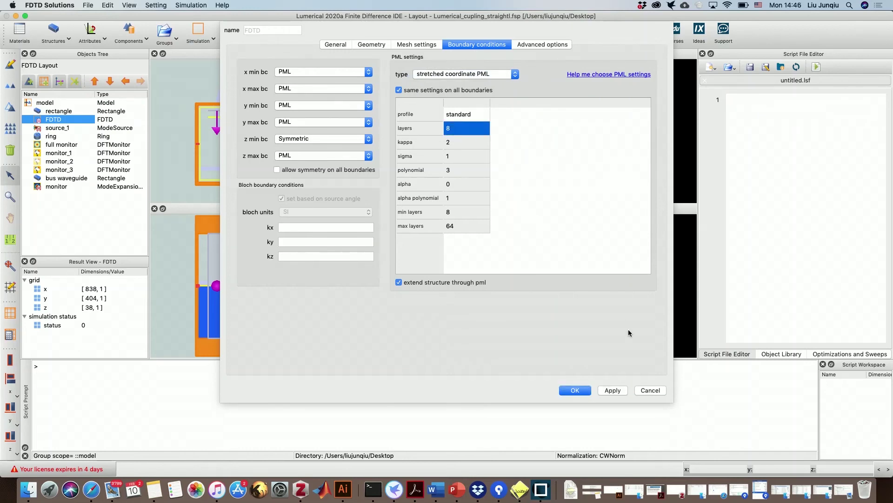
click(572, 388)
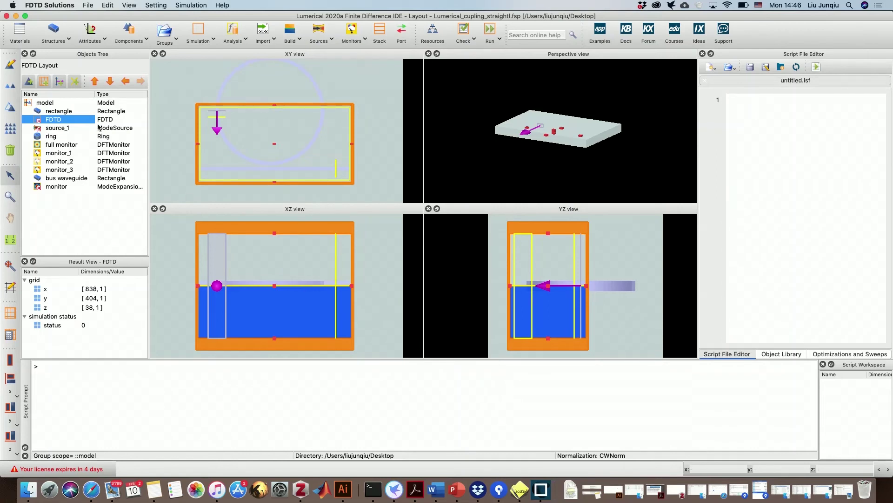
Step: Edit the FDTD region's boundary conditions again to use uniaxial anisotropic PML (legacy) and accept them
right_click(71, 123)
click(84, 127)
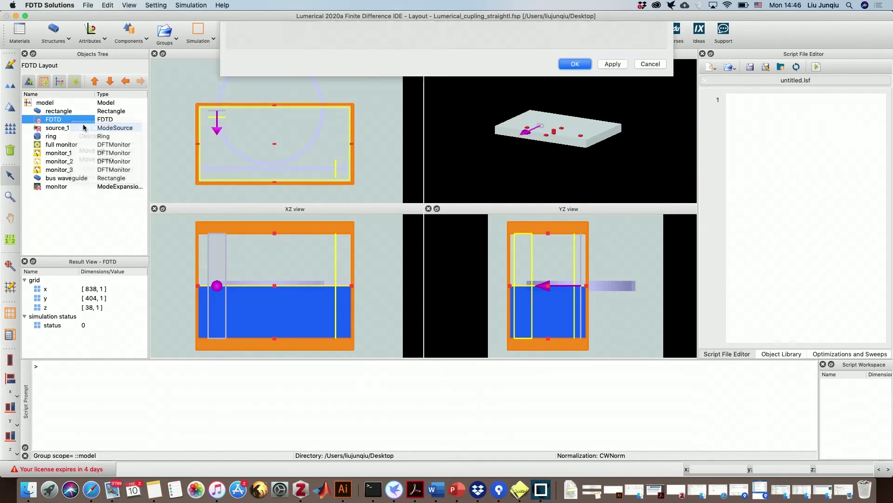
click(459, 45)
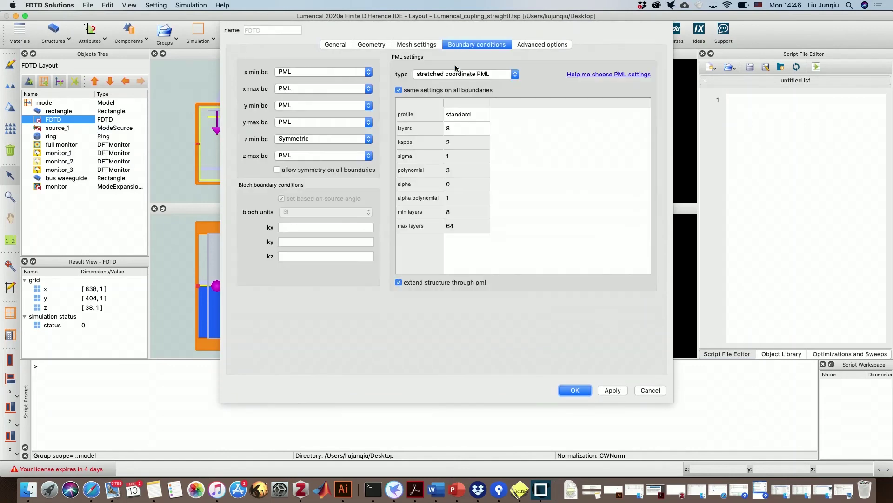
click(455, 74)
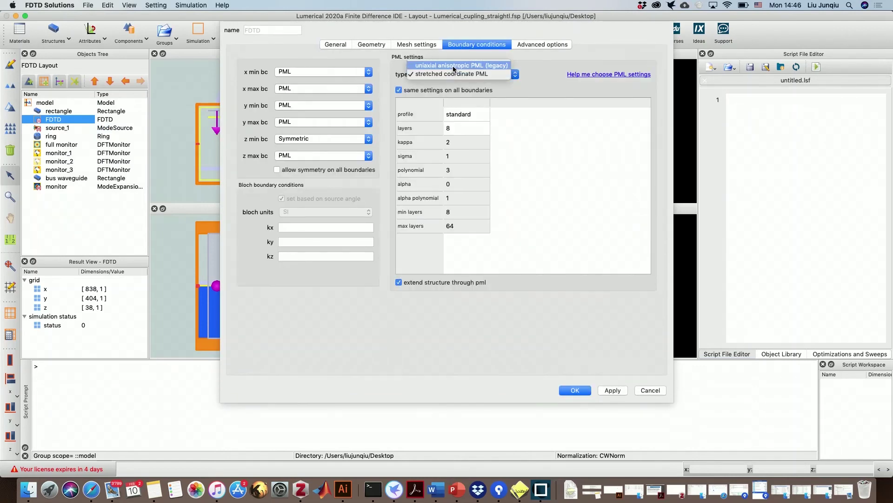
click(453, 66)
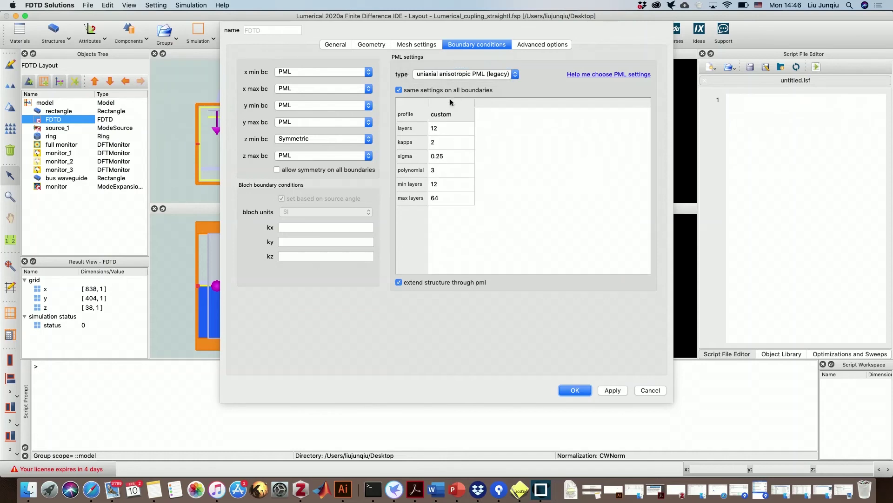
click(570, 387)
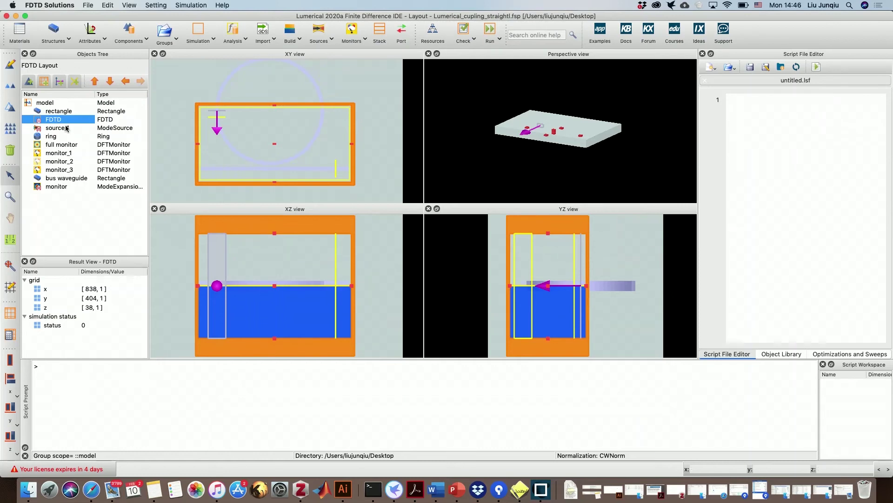
Step: Switch to the MICROCOMB-CMEP_Lumerical presentation in PowerPoint to consult the ring-bus coupler slides
click(463, 493)
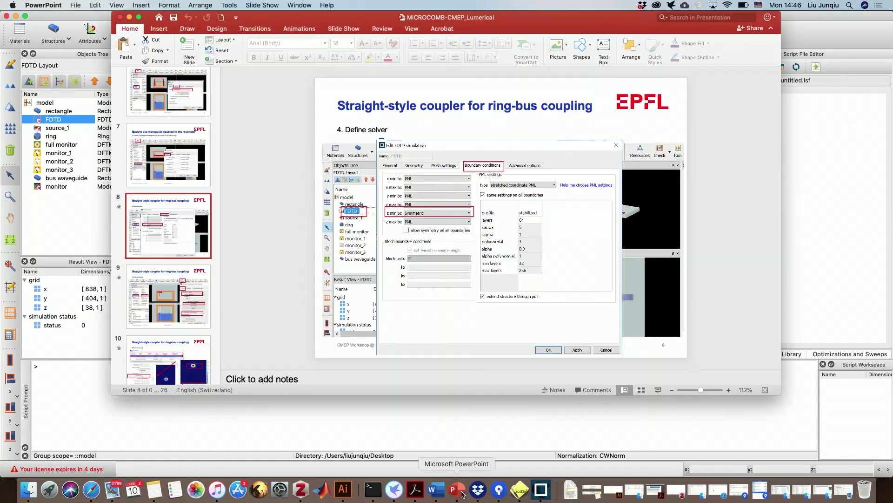
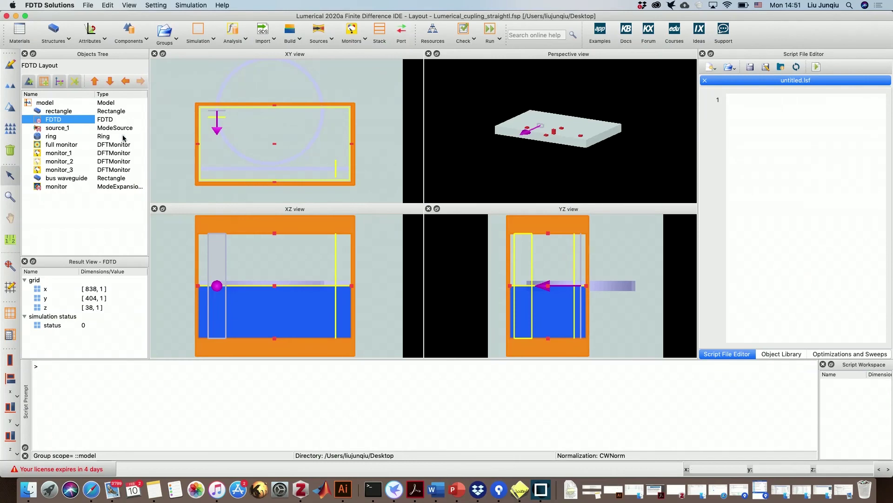
Step: Edit source_1, start selecting a new mode for it, and enlarge the mode source window to reach the bend settings
right_click(62, 129)
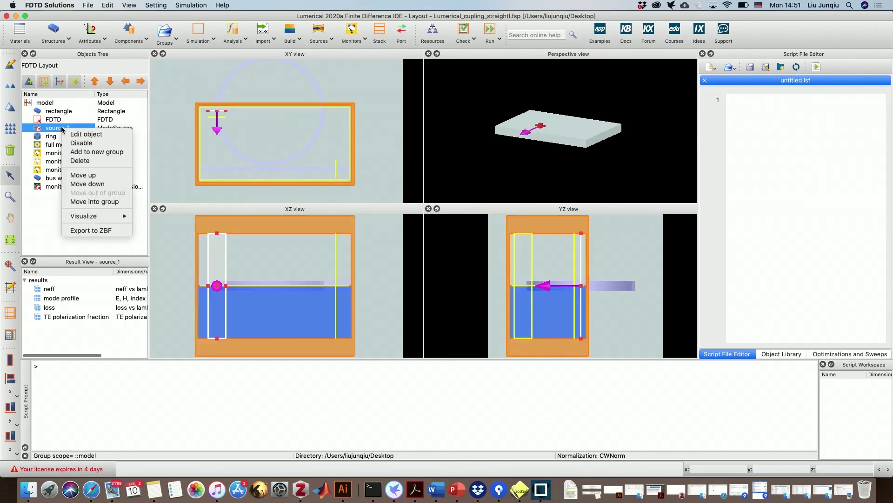
click(86, 134)
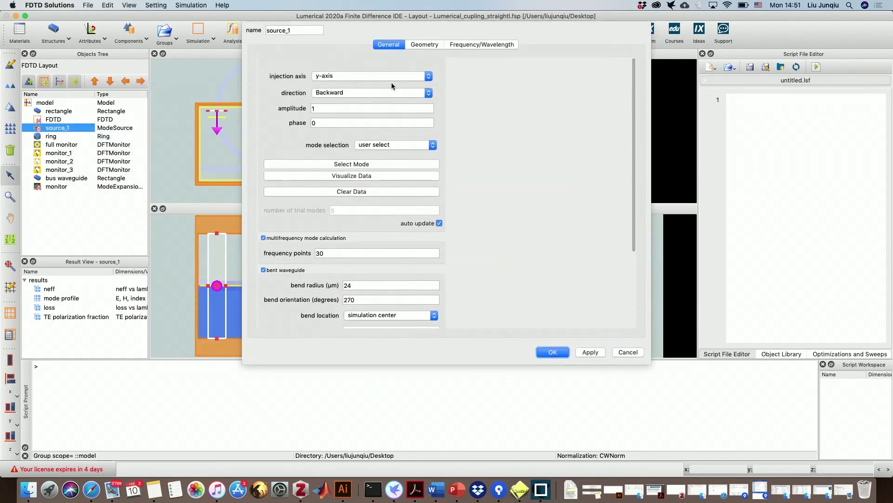
click(366, 166)
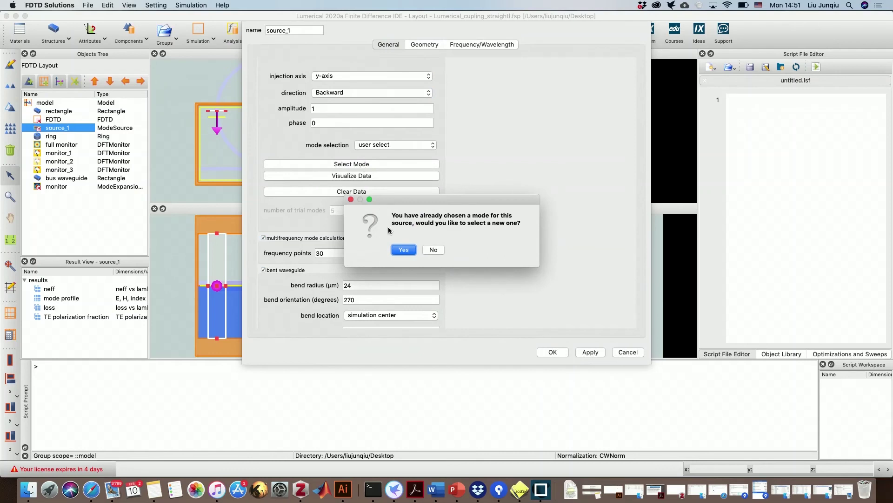
click(404, 249)
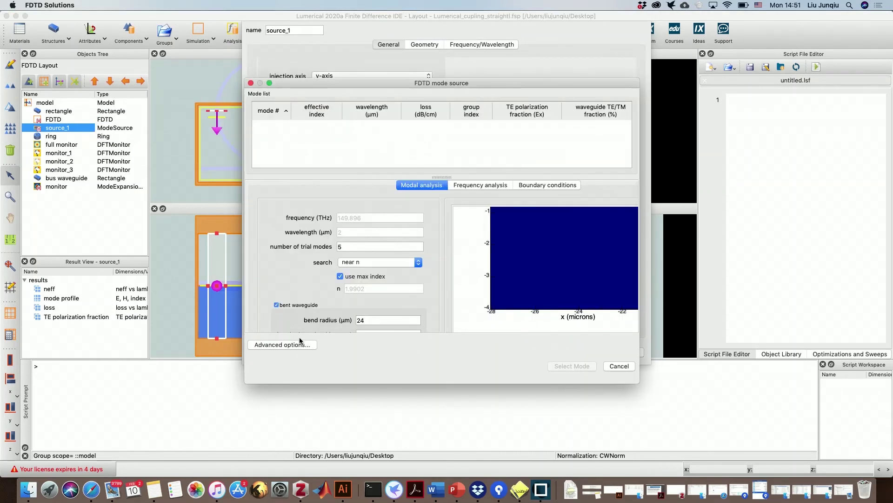
scroll(400, 272, down, 5)
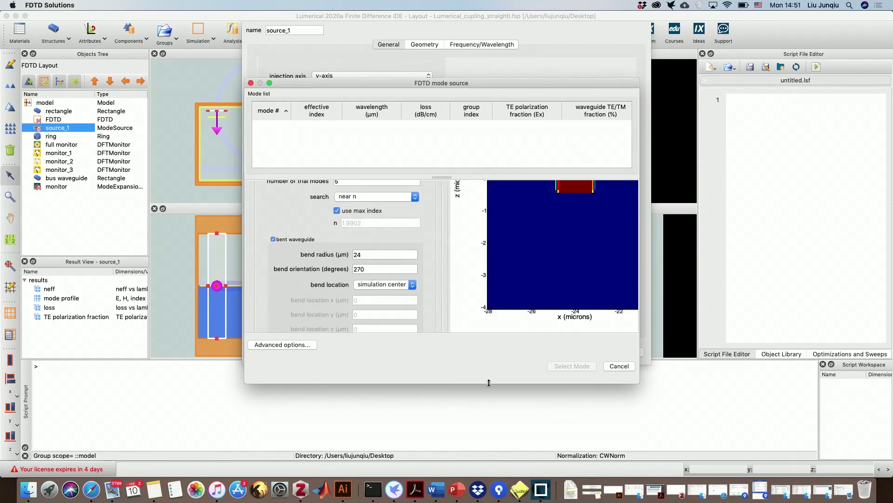
drag(488, 384, 478, 454)
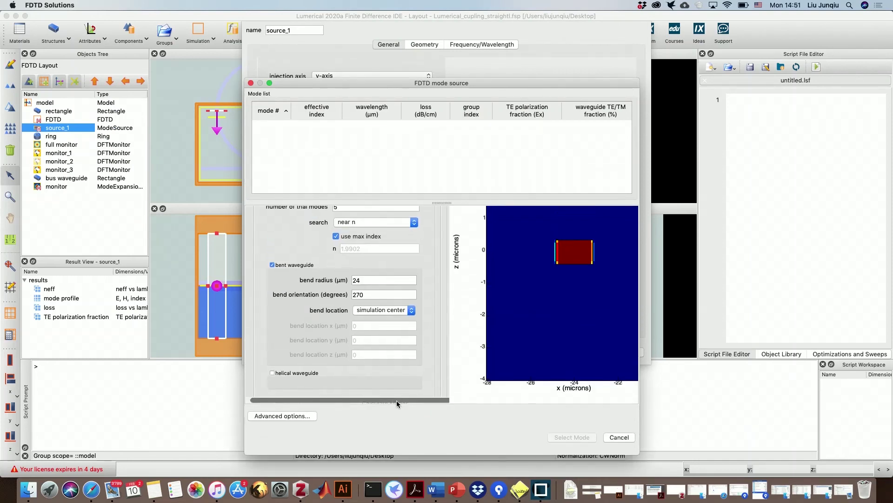
Step: Set the bend orientation of the mode source to 0 degrees and calculate its modes
click(377, 294)
key(BackSpace)
key(BackSpace)
key(BackSpace)
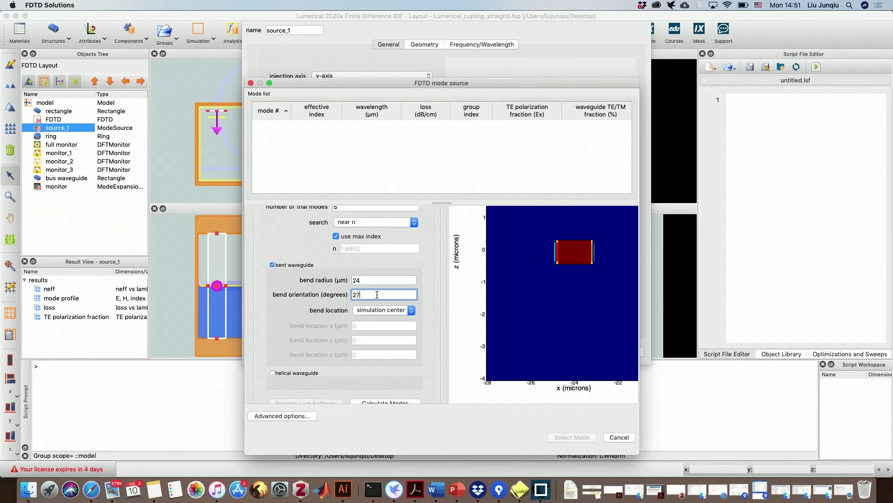
text(0)
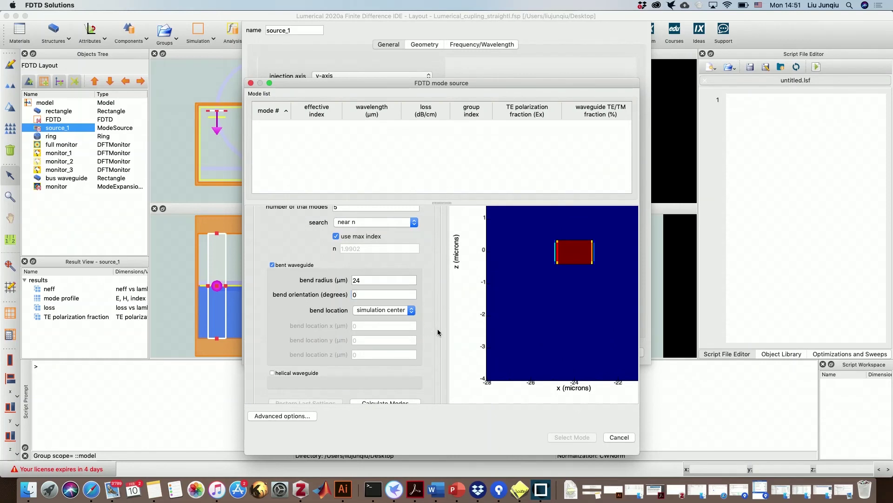
scroll(414, 358, down, 1)
click(394, 392)
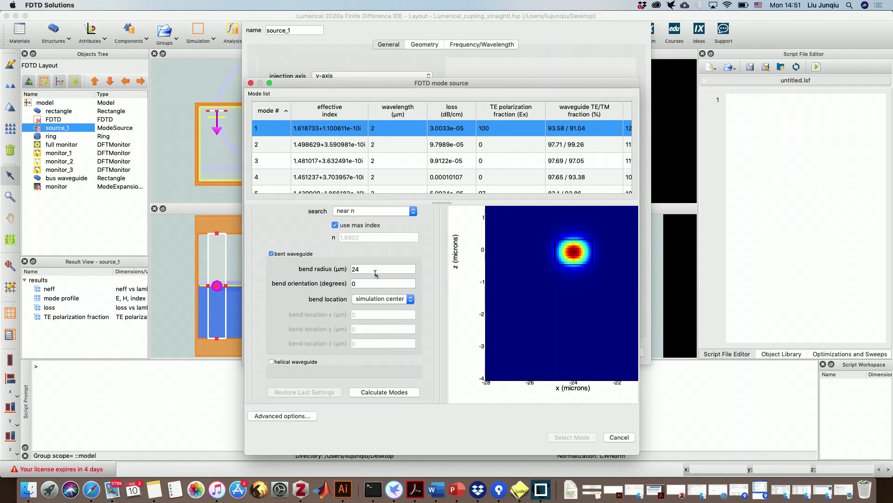
Step: Set the bend orientation to 270 degrees, recalculate the modes and select mode 1 for source_1
click(365, 283)
key(BackSpace)
text(270)
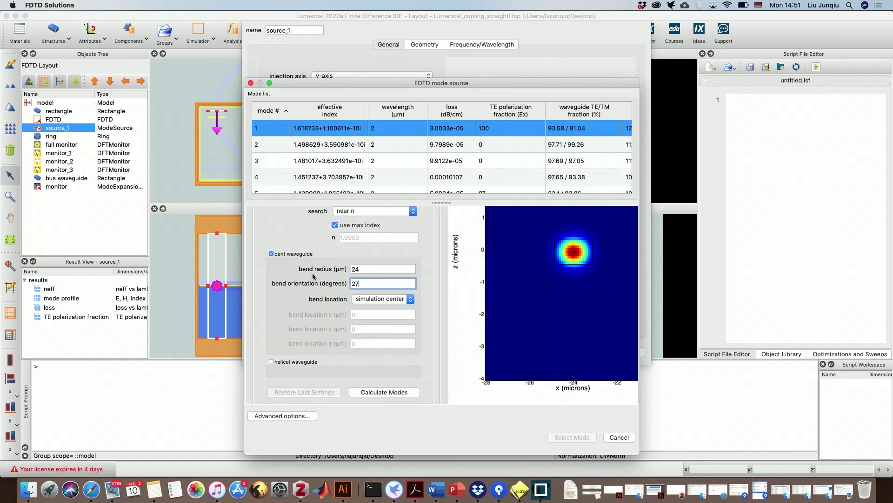
click(377, 394)
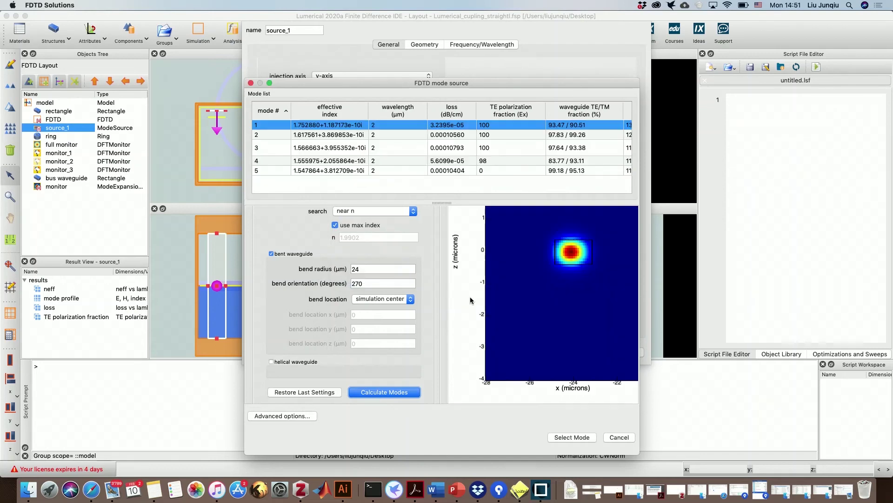
click(577, 440)
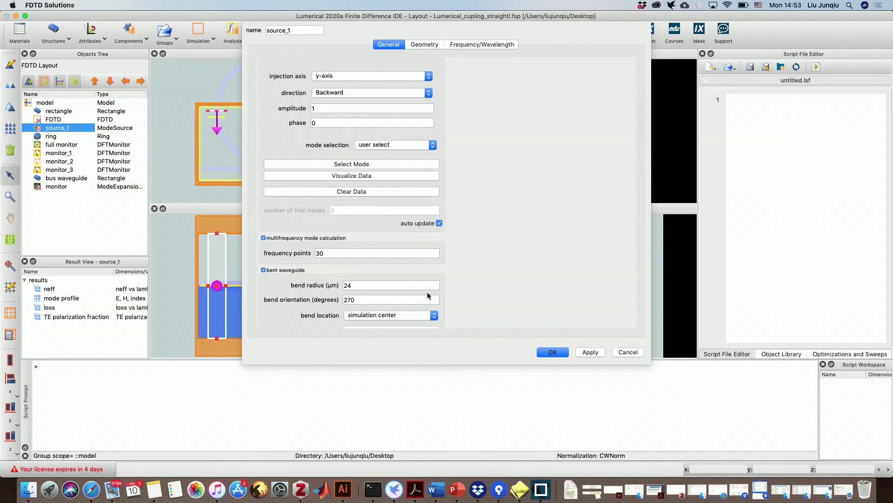
Step: Disable the optimize for short pulse option in source_1's frequency/wavelength settings
click(476, 44)
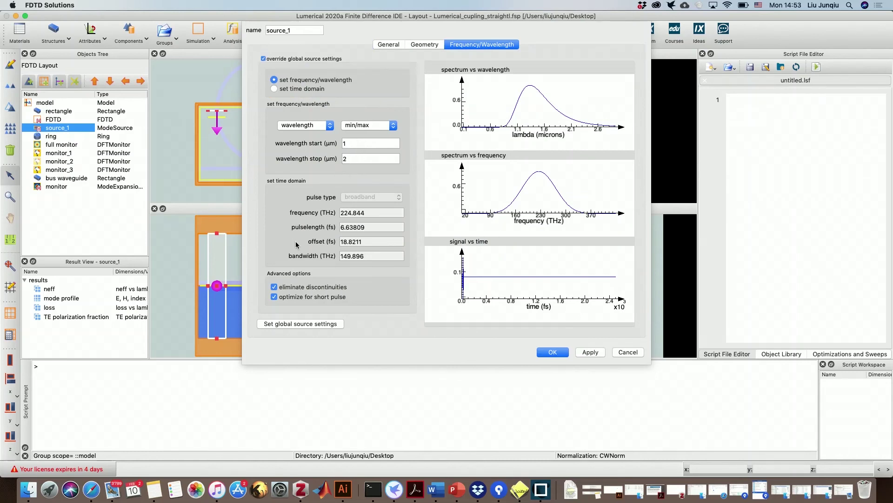
click(274, 297)
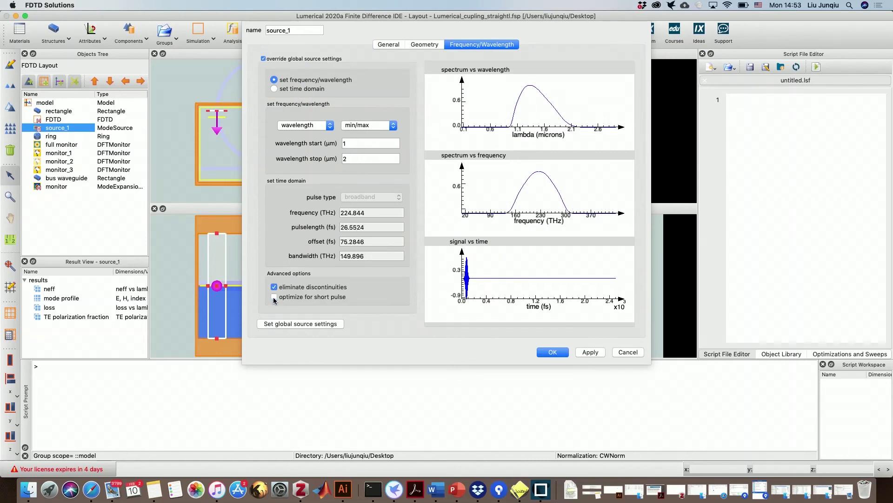
Step: Compare source_1's pulse with optimize for short pulse enabled and disabled, leaving the option off
click(274, 297)
click(274, 296)
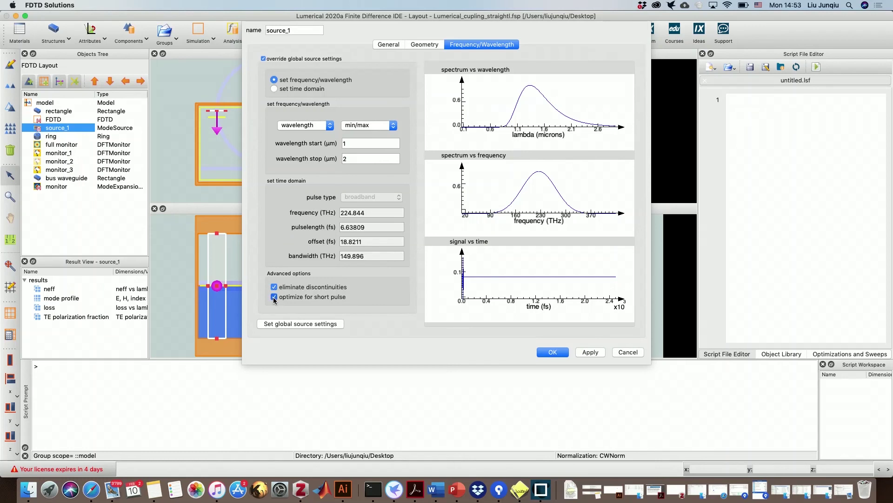
click(274, 297)
click(274, 297)
click(274, 296)
click(274, 297)
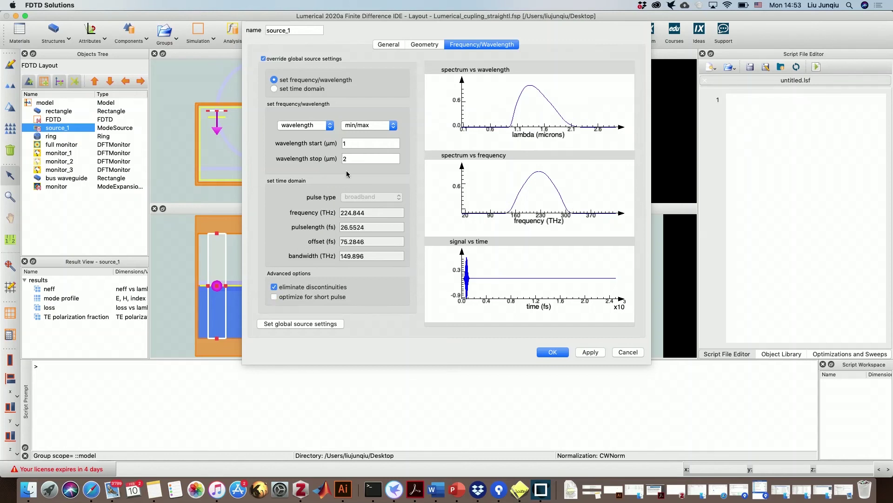
Step: Set both the wavelength start and wavelength stop of source_1 to 1.55 µm
click(353, 145)
text(.55)
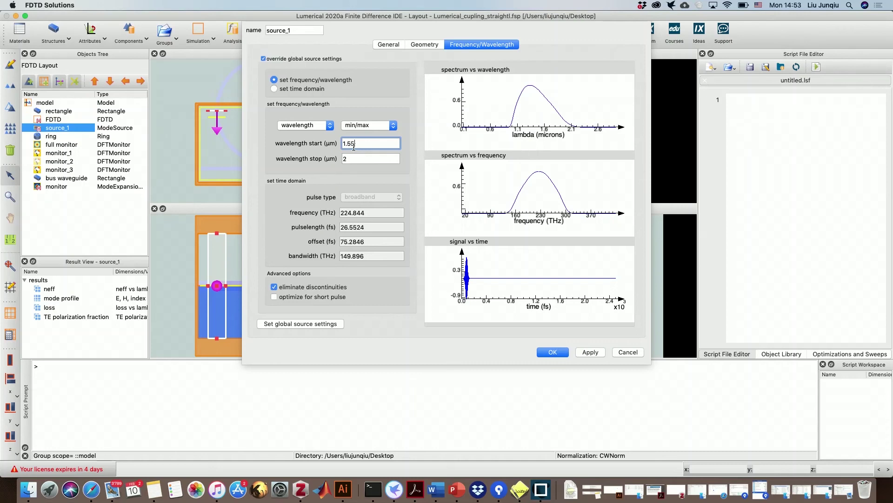
key(Tab)
text(1)
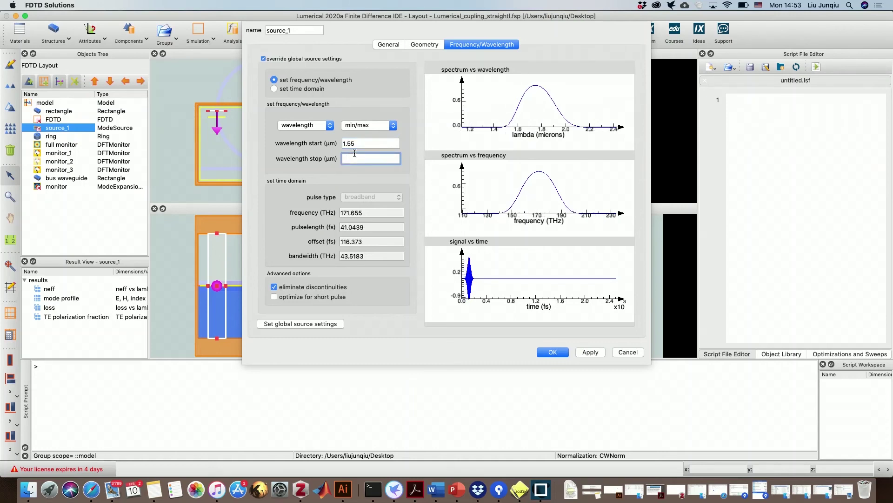
text(.55)
key(Return)
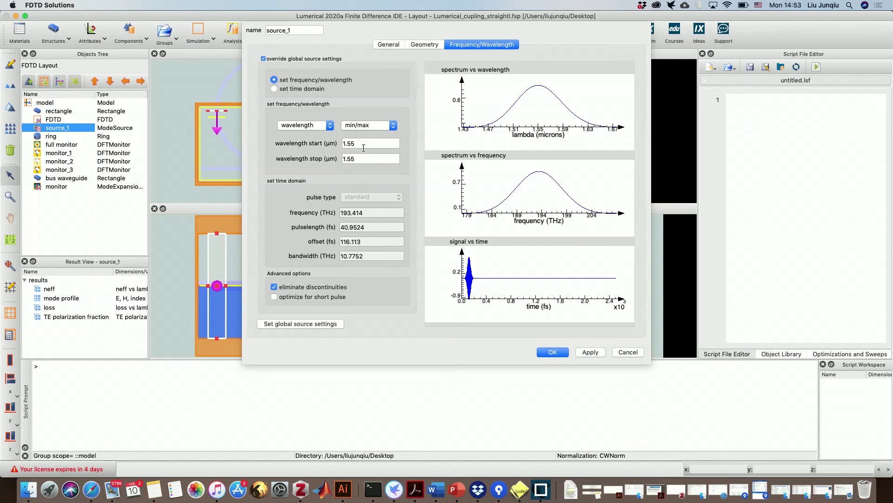
Step: Set source_1's wavelength range to start at 1.5 µm and stop at 1.6 µm, and accept the source settings
click(363, 143)
key(BackSpace)
click(366, 155)
key(BackSpace)
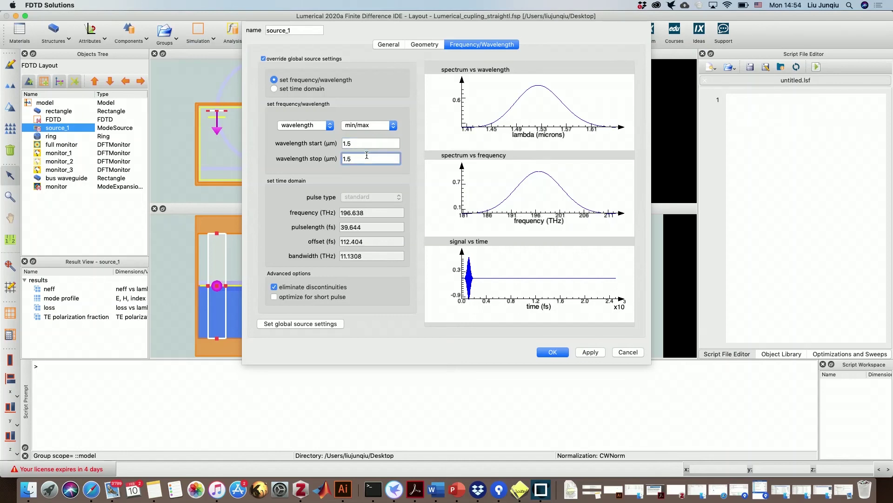
key(BackSpace)
text(6)
click(385, 145)
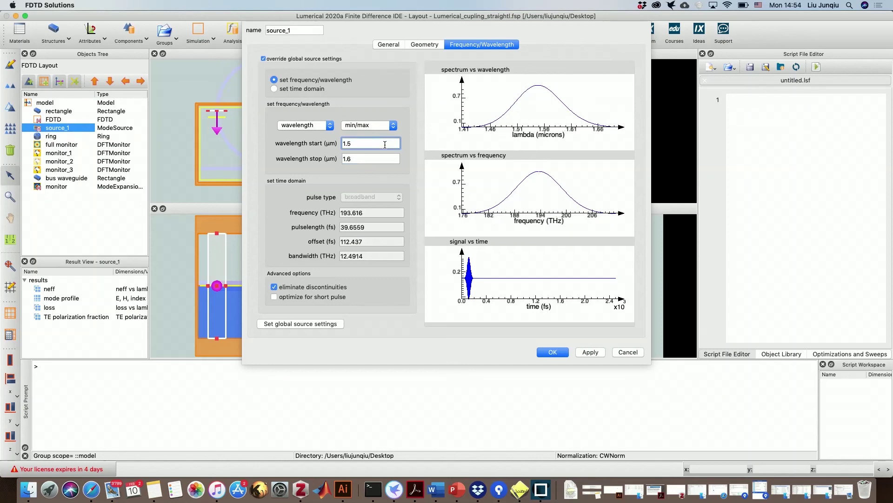
click(556, 353)
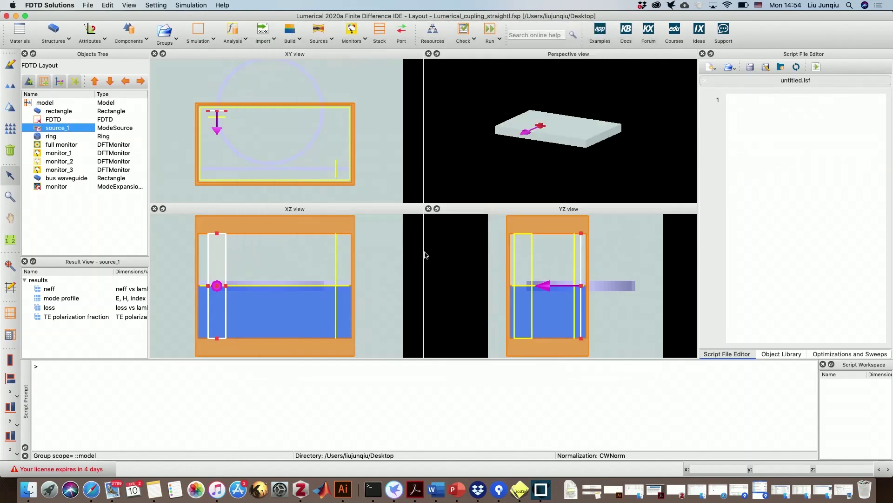
Step: Edit source_1 to disable its multifrequency mode calculation and accept the change
right_click(57, 127)
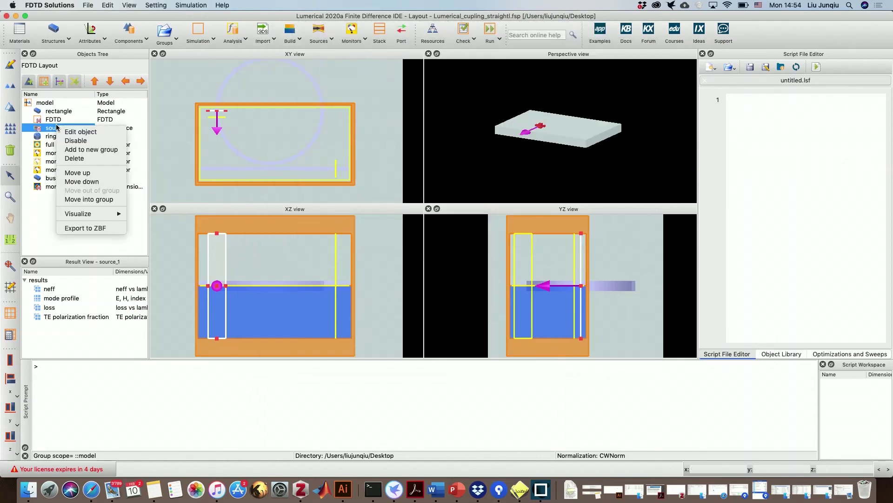
click(79, 131)
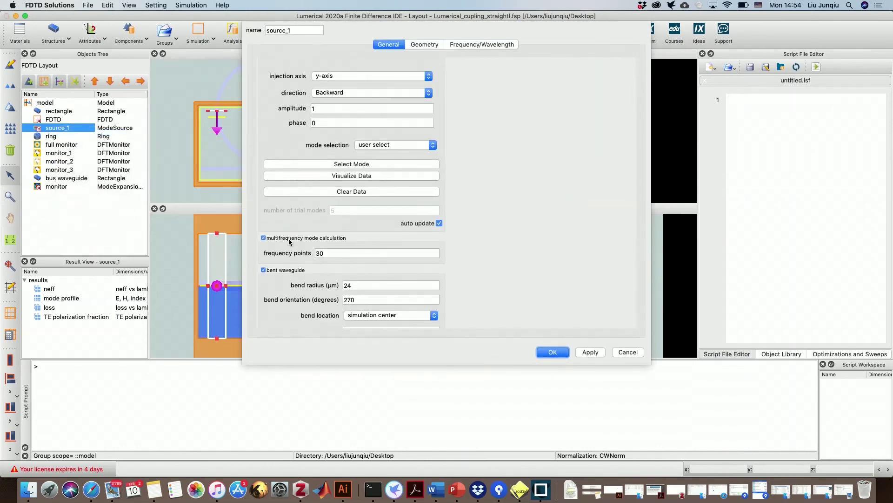
click(263, 238)
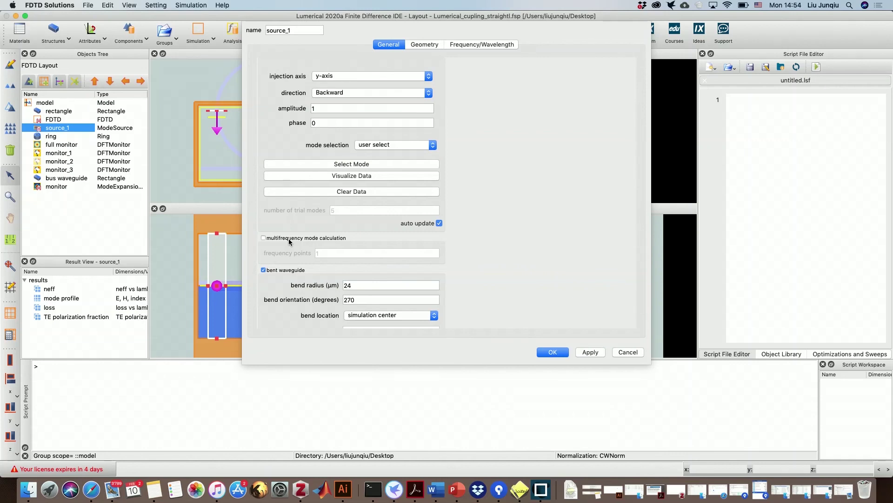
click(553, 352)
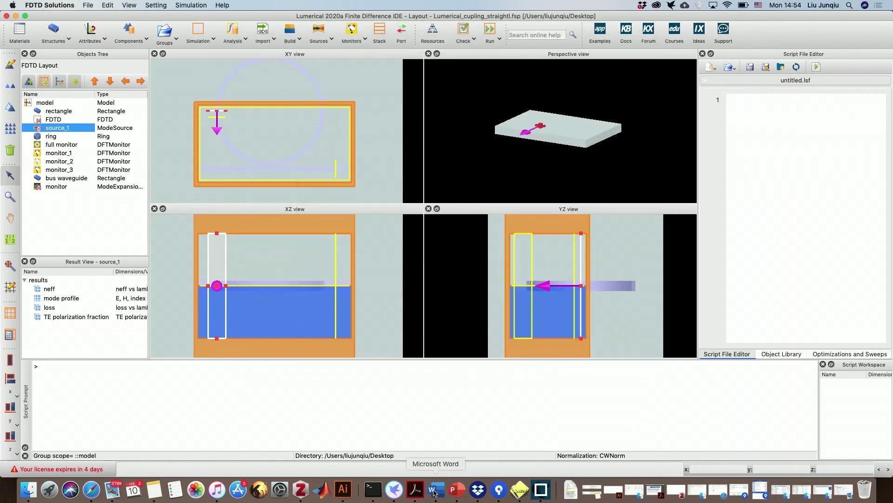
Step: Switch to the PowerPoint presentation with the straight-style coupler instructions
click(457, 488)
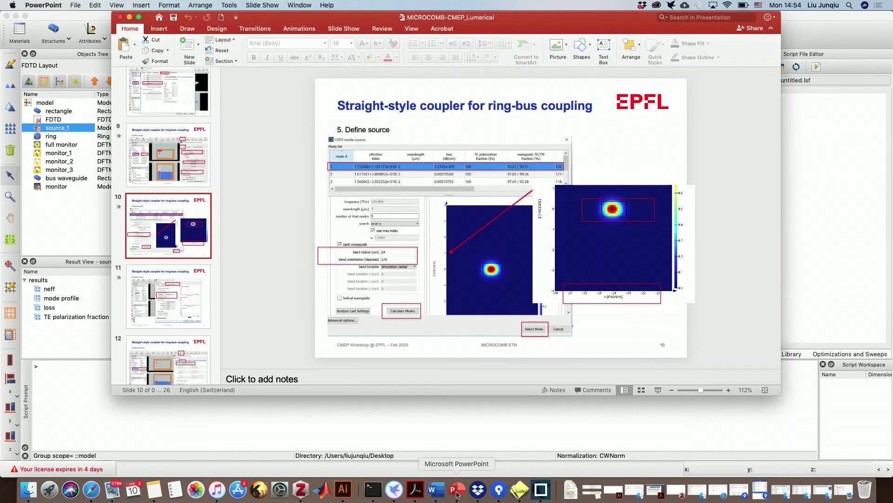